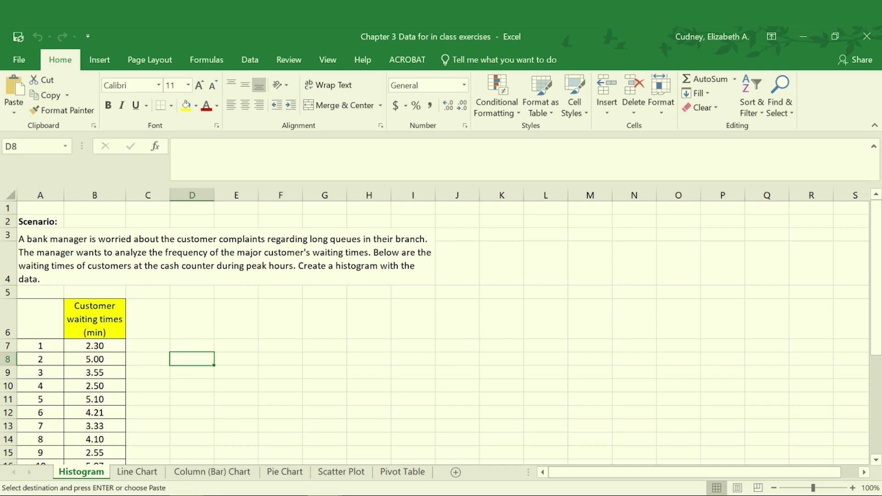
# Step: Select the scenario description text and scroll through the worksheet
pyautogui.click(153, 253)
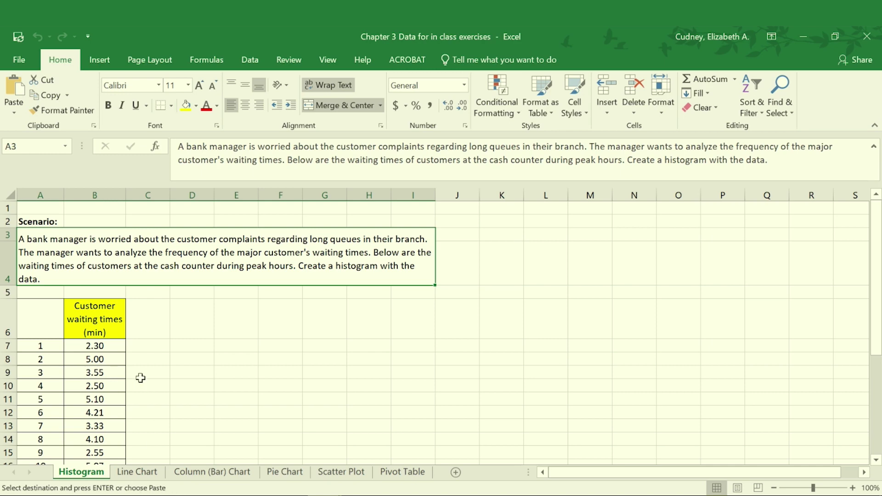
pyautogui.scroll(-5, 143, 377)
pyautogui.scroll(3, 89, 399)
pyautogui.scroll(2, 95, 396)
# Step: Review the available add-ins in Excel Options and close the list without changes
pyautogui.click(21, 59)
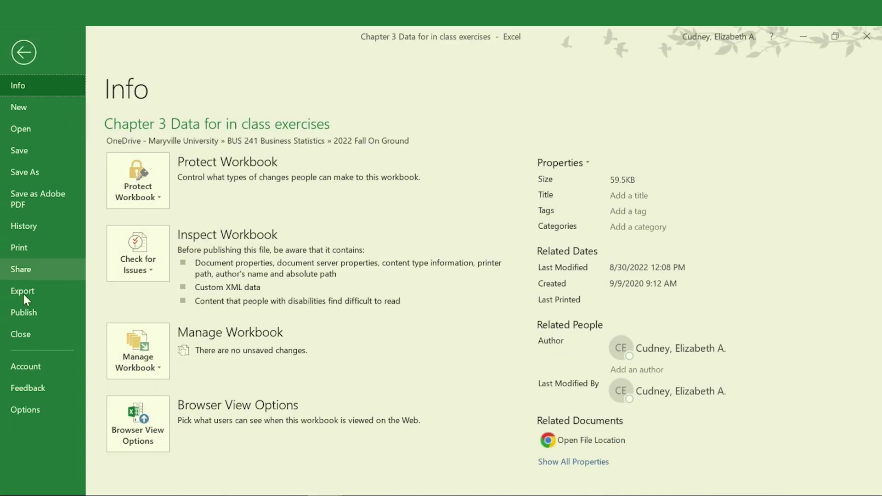
pyautogui.click(24, 410)
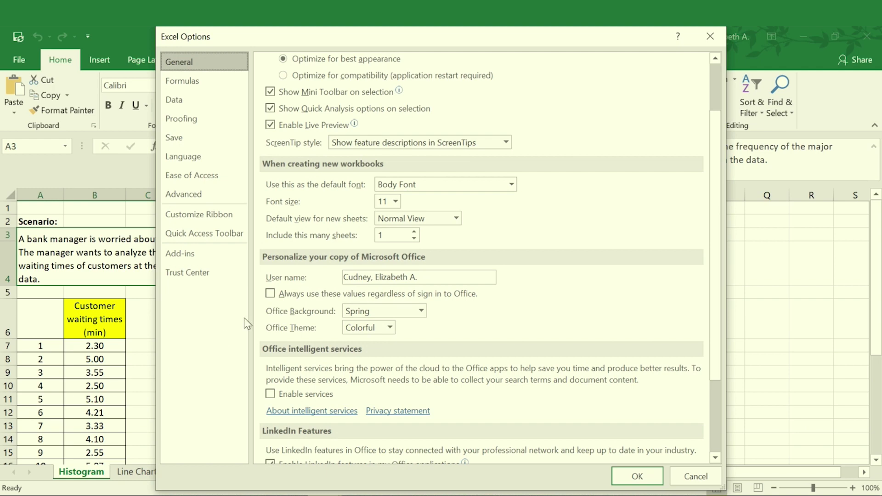
pyautogui.click(192, 256)
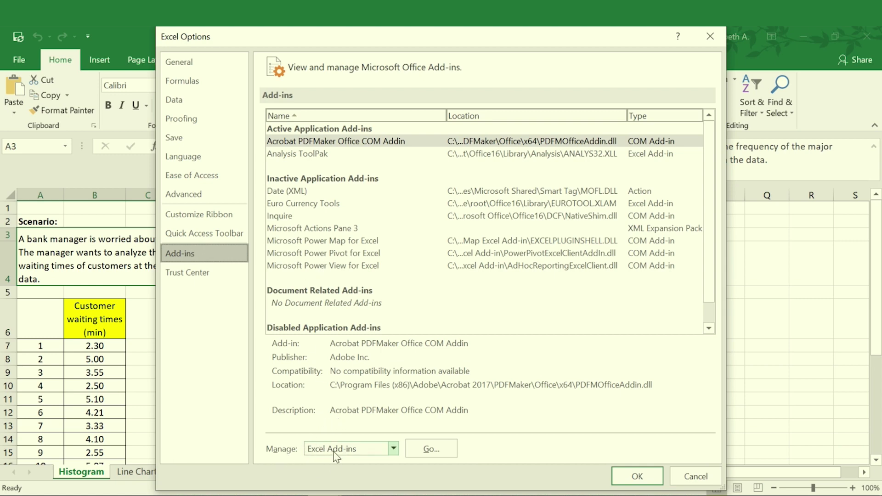
pyautogui.click(432, 449)
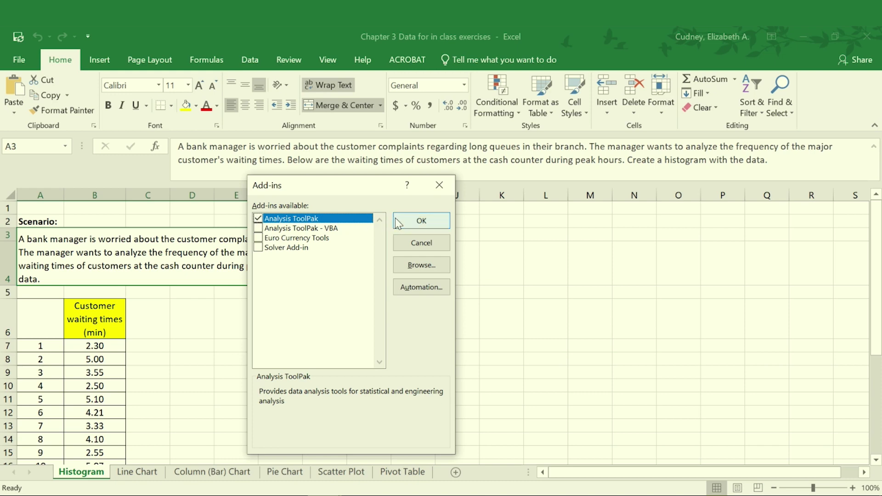
pyautogui.click(428, 246)
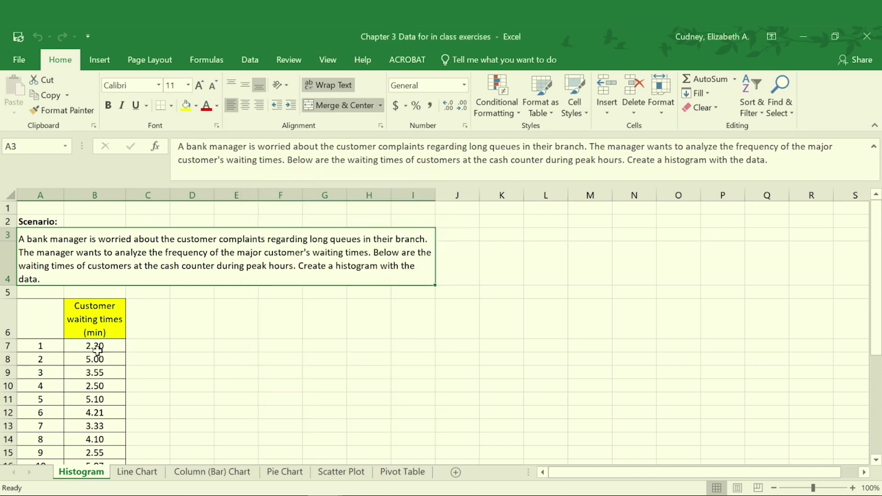
# Step: Select cell B7 and launch the Histogram tool from Data Analysis
pyautogui.click(94, 346)
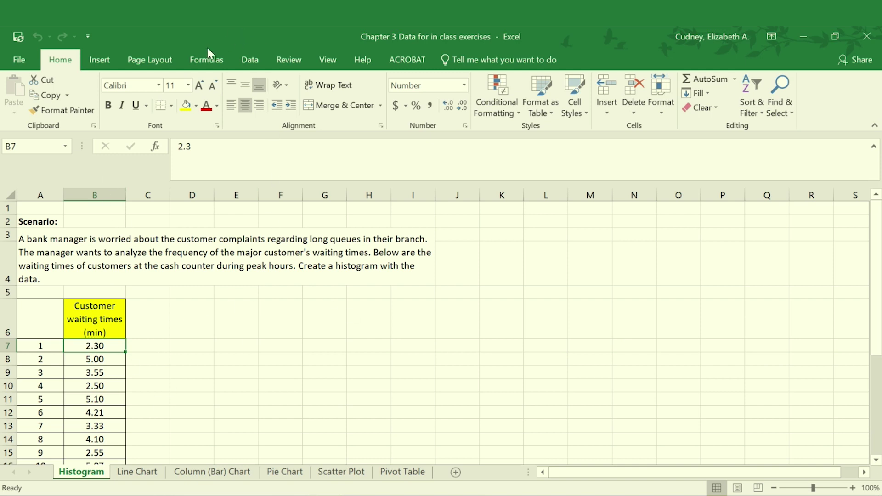
pyautogui.click(252, 61)
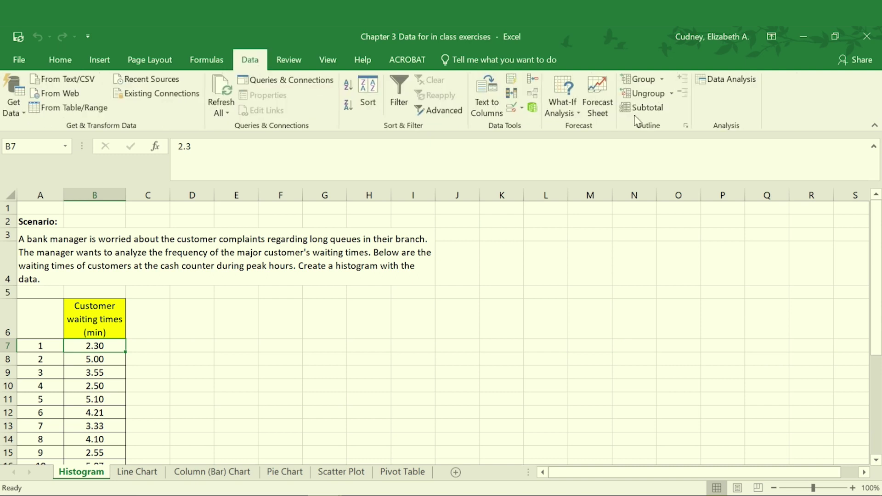
pyautogui.click(726, 79)
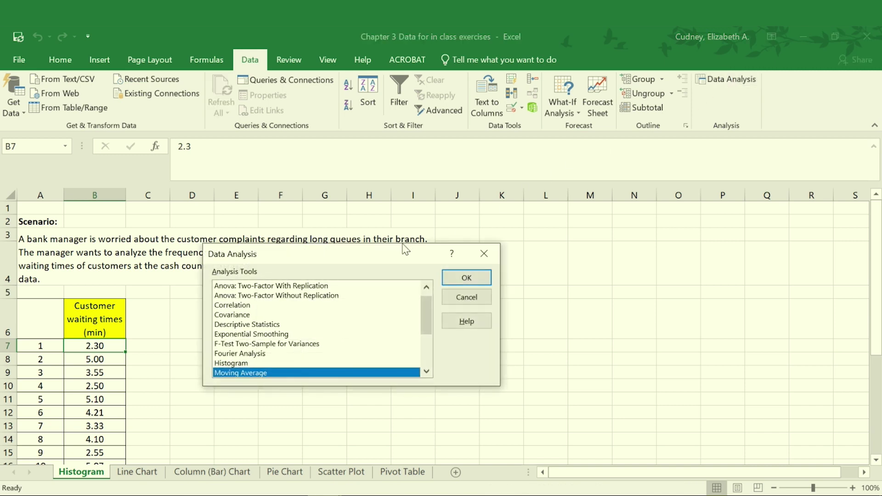
pyautogui.moveTo(397, 253); pyautogui.dragTo(412, 192)
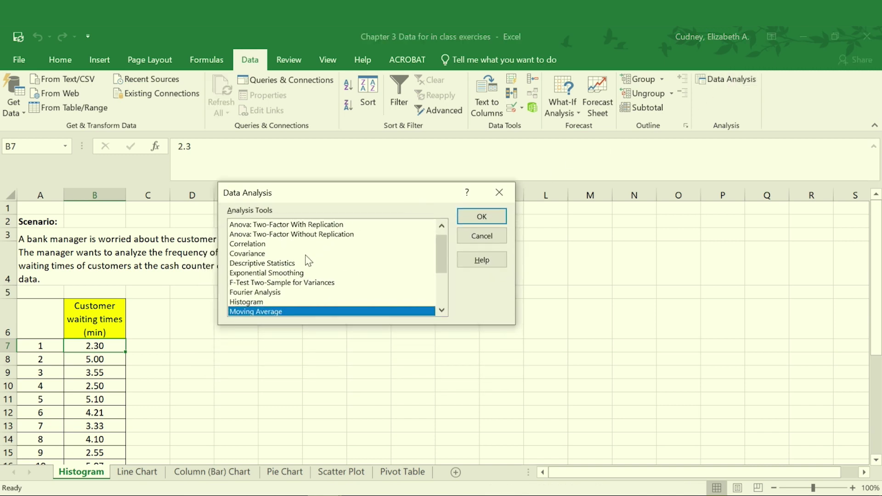
pyautogui.click(251, 302)
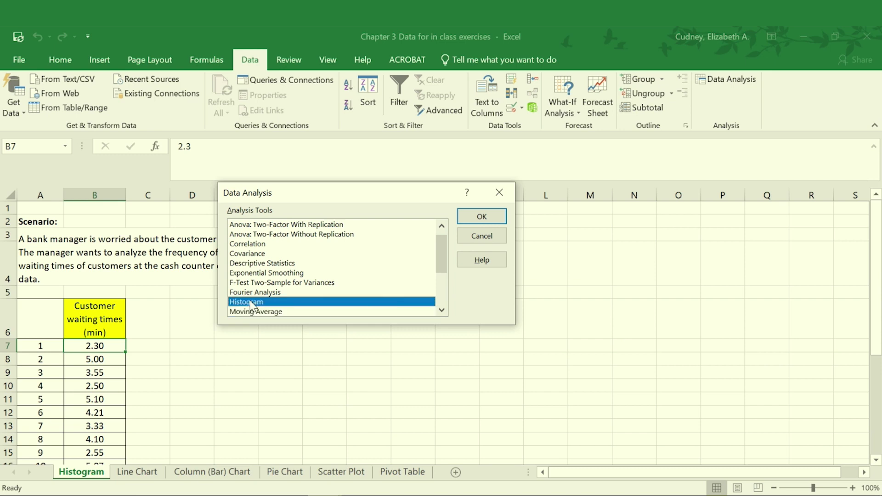
pyautogui.click(480, 217)
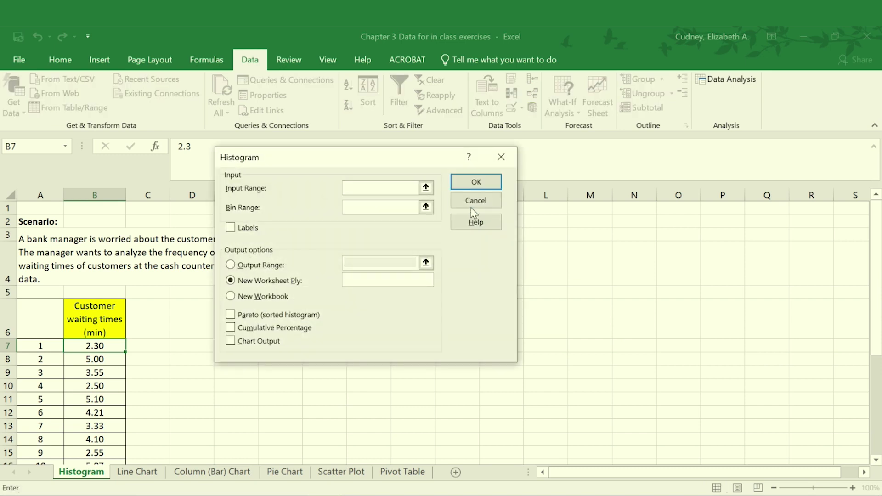
pyautogui.click(426, 188)
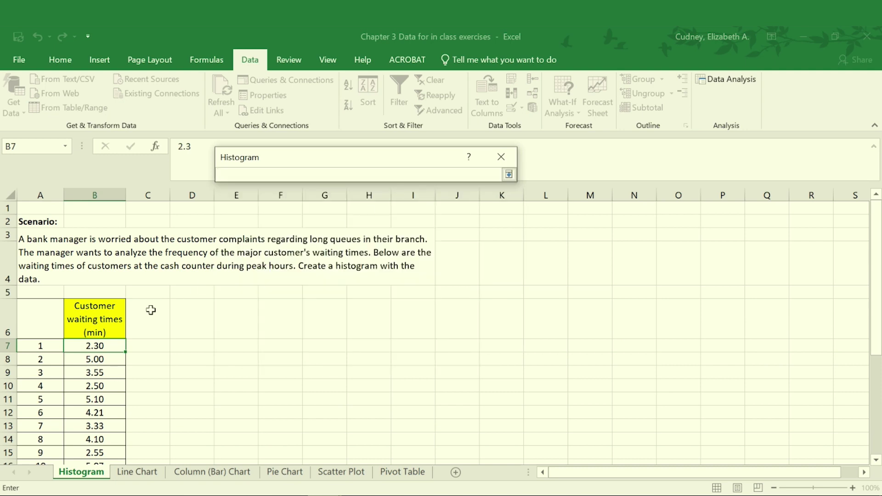
# Step: Set the Histogram input range to $B$6:$B$31 with labels, output on this worksheet
pyautogui.click(95, 311)
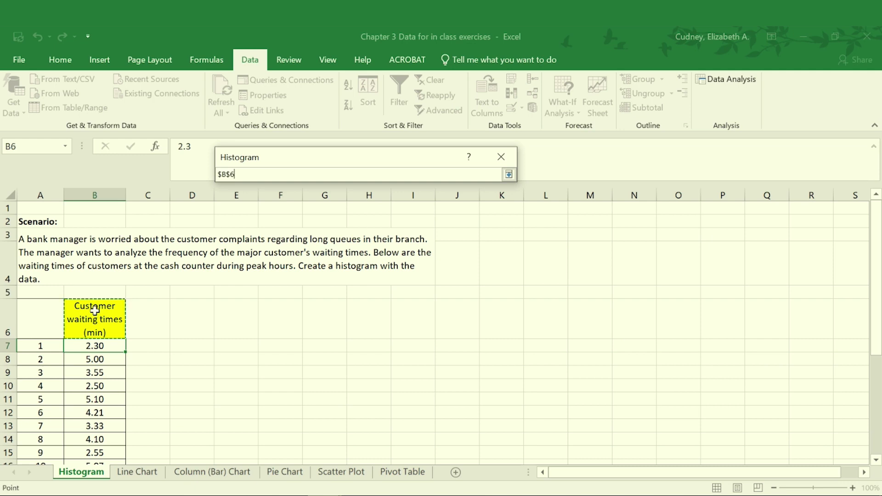
pyautogui.moveTo(95, 311); pyautogui.dragTo(94, 437)
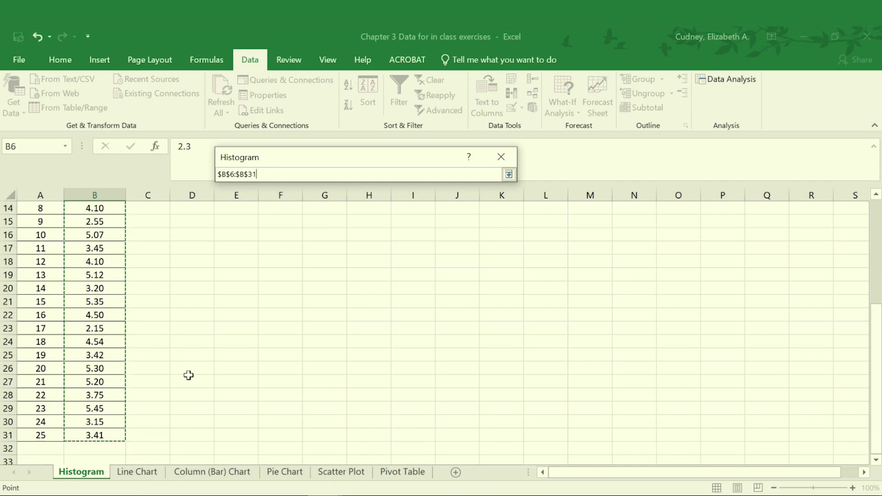
pyautogui.click(509, 174)
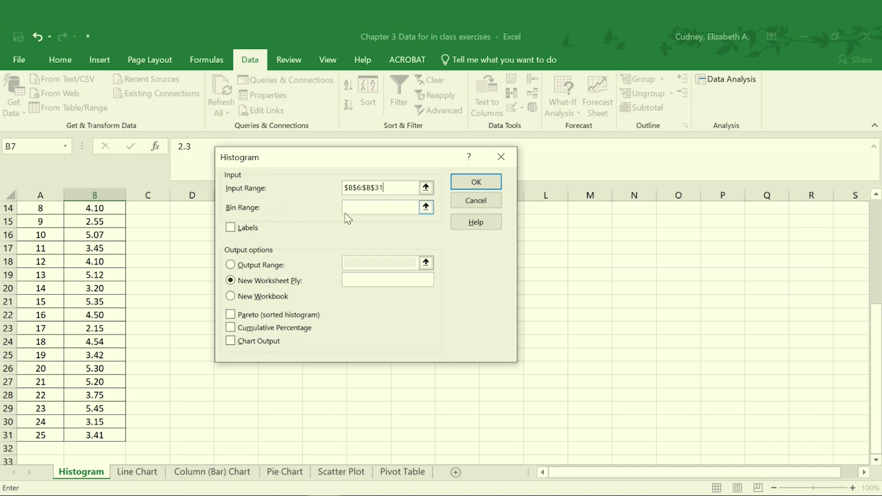
pyautogui.click(230, 227)
pyautogui.click(231, 265)
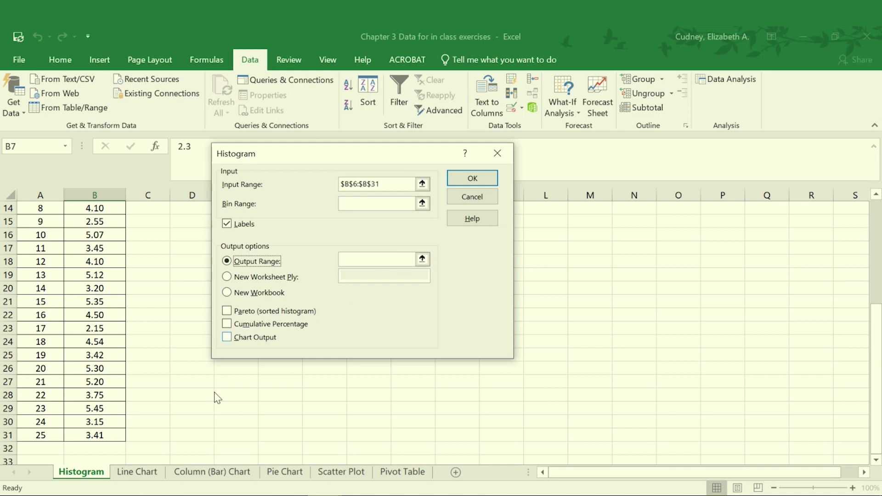
# Step: Place the histogram output at D6 with chart output enabled and run it
pyautogui.click(422, 259)
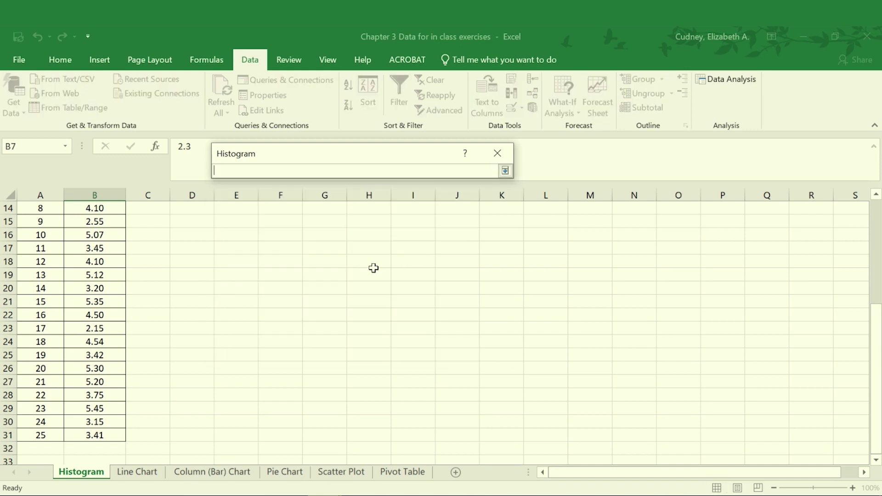
pyautogui.scroll(5, 299, 286)
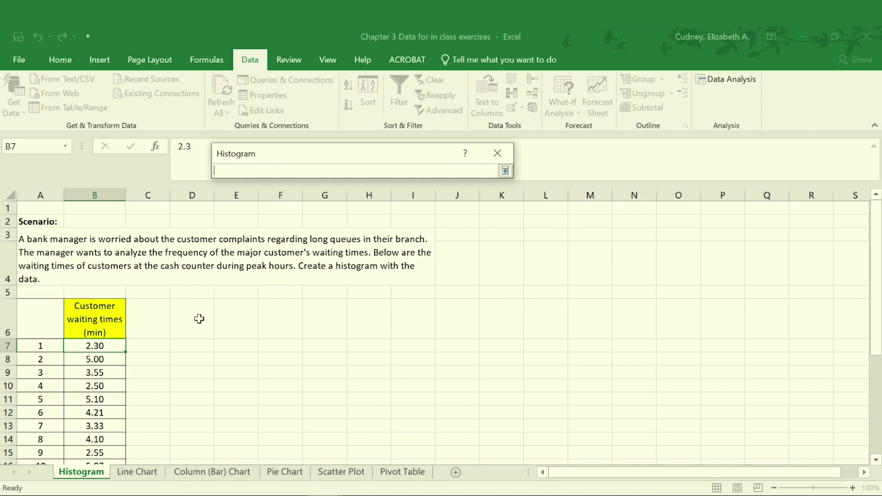
pyautogui.click(198, 319)
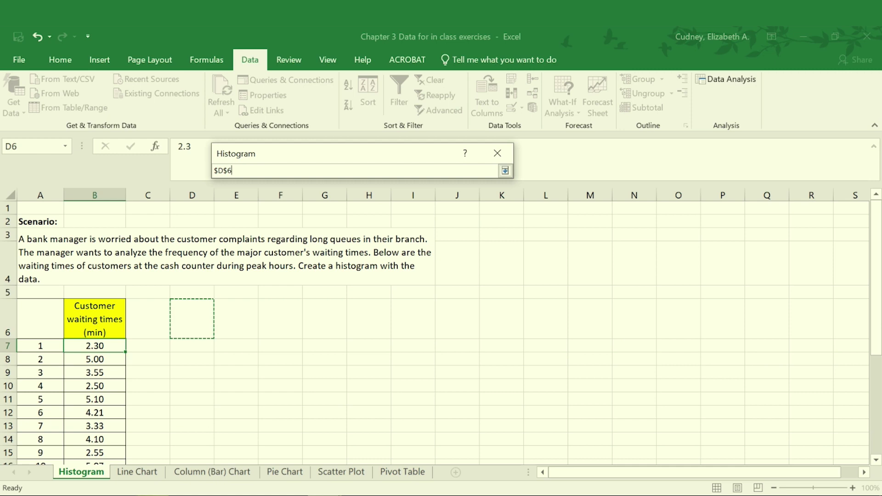
pyautogui.press('Return')
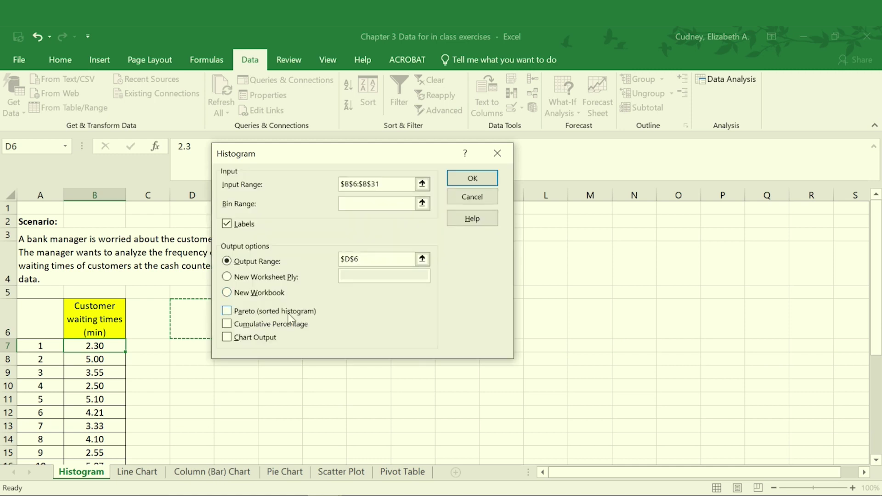
pyautogui.click(228, 338)
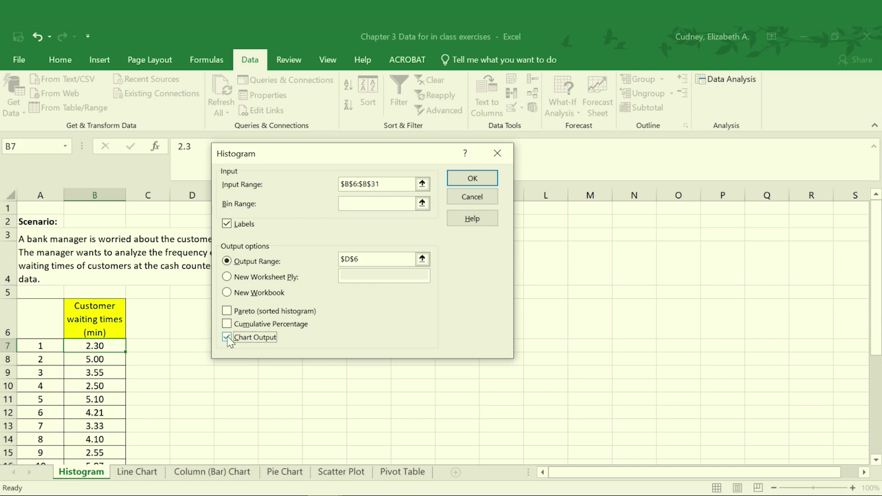
pyautogui.click(481, 178)
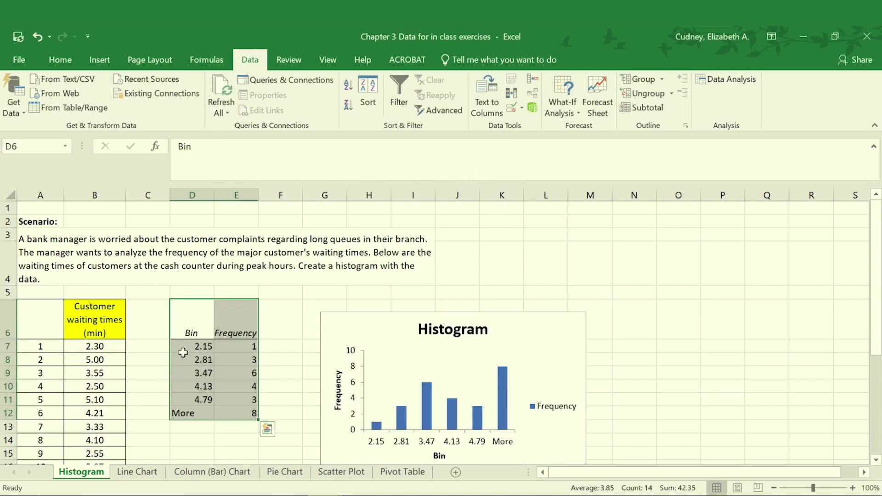
pyautogui.click(193, 343)
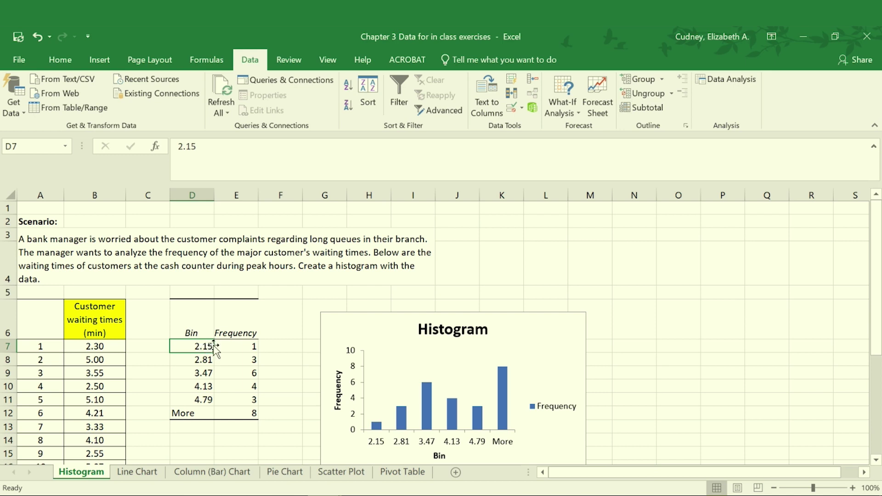
pyautogui.moveTo(194, 349); pyautogui.dragTo(234, 348)
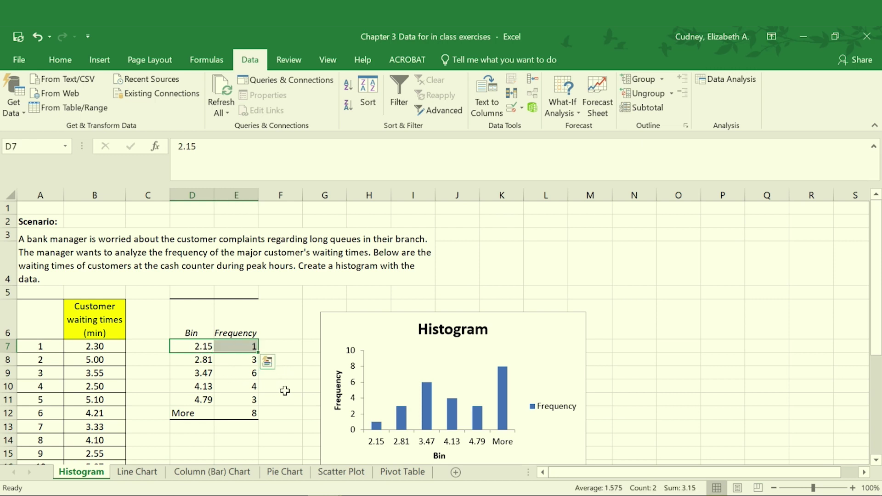
pyautogui.click(205, 365)
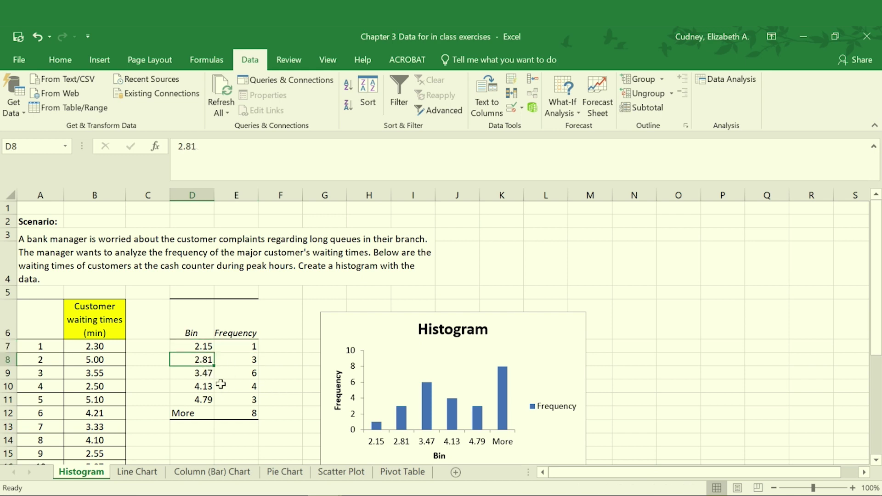
pyautogui.moveTo(203, 348); pyautogui.dragTo(232, 344)
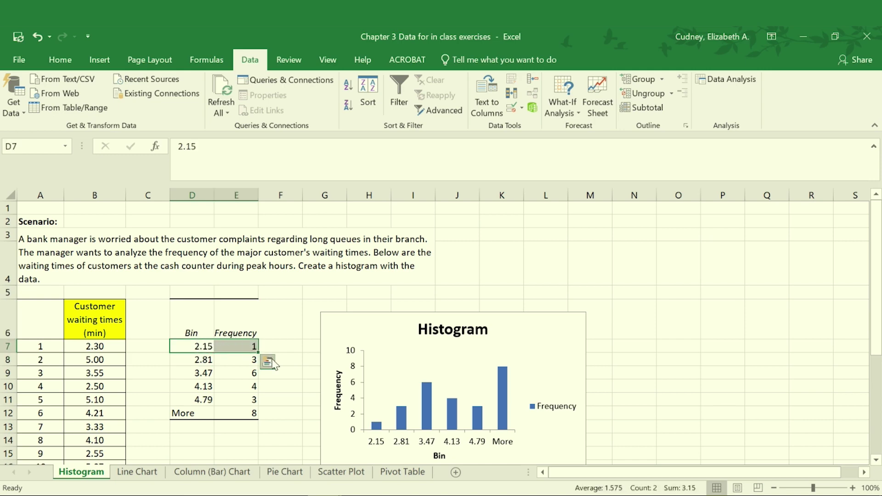
pyautogui.scroll(-1, 291, 360)
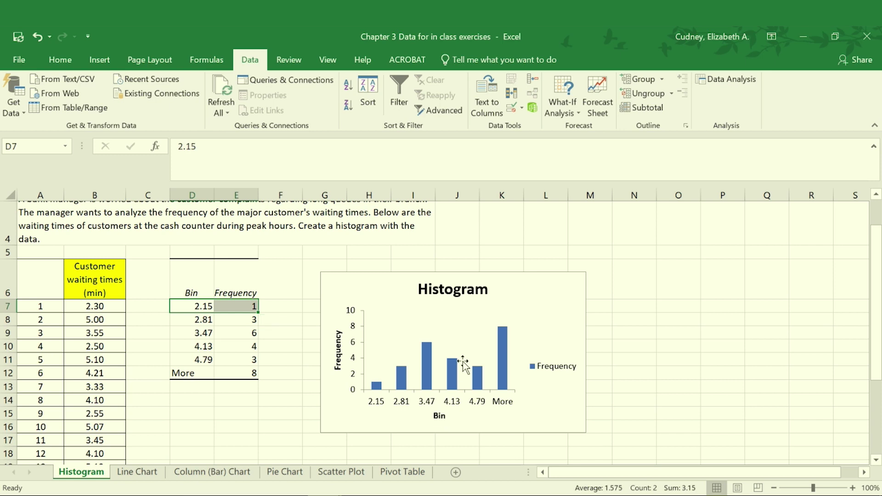
pyautogui.click(449, 286)
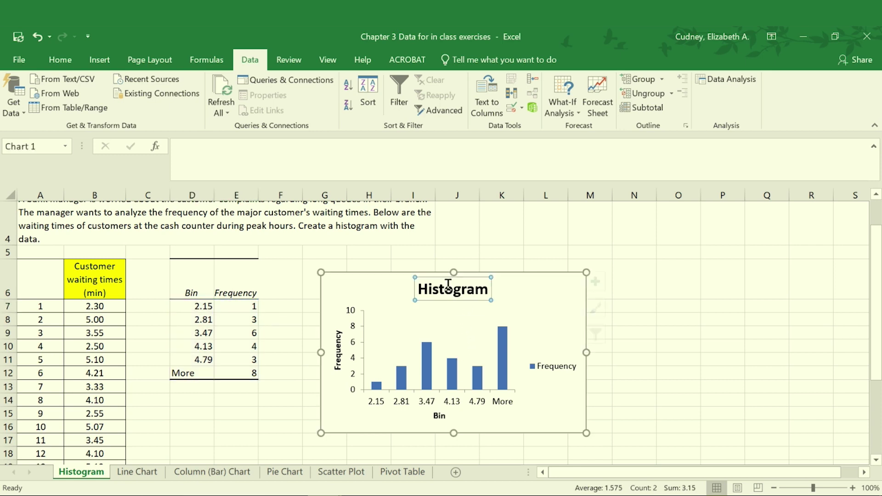
# Step: Extend the chart title to read 'Histogram of Customer Wait Times'
pyautogui.doubleClick(448, 286)
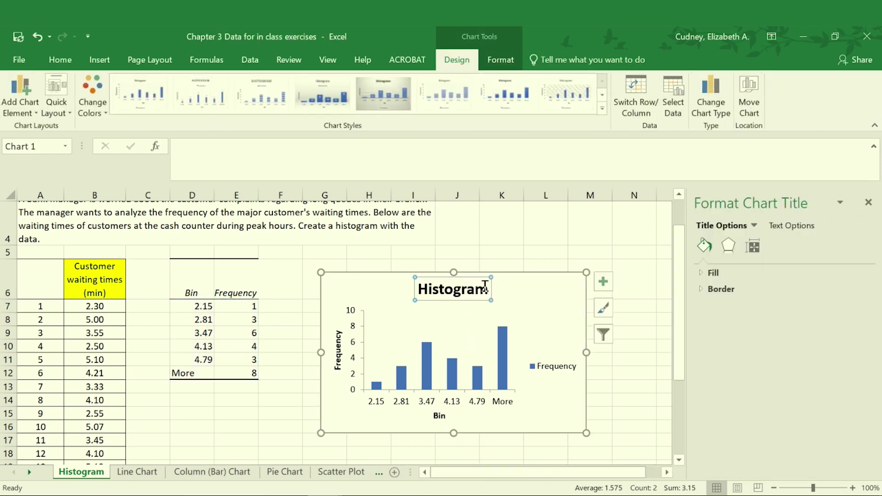
pyautogui.click(487, 289)
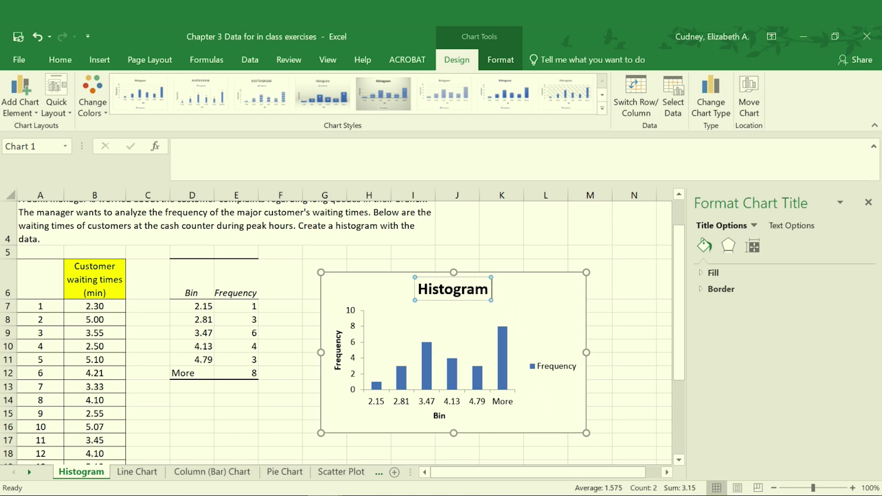
pyautogui.write('of Cus')
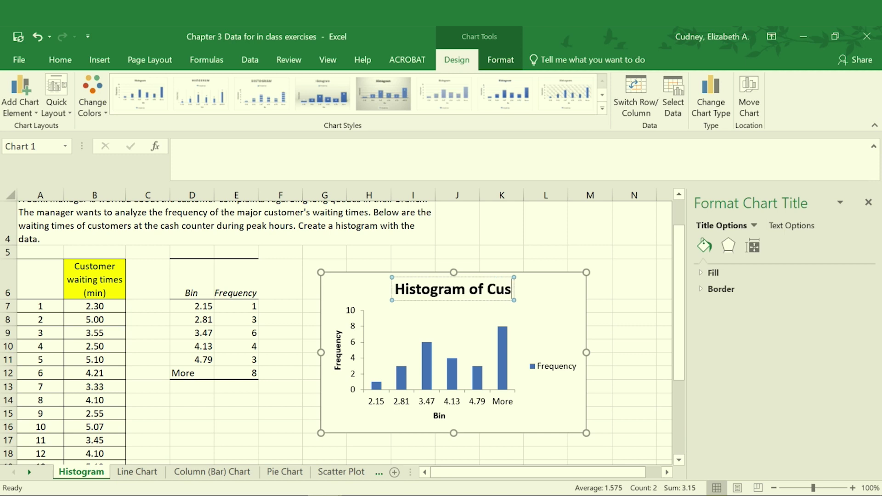
pyautogui.write('tomer Wait Time')
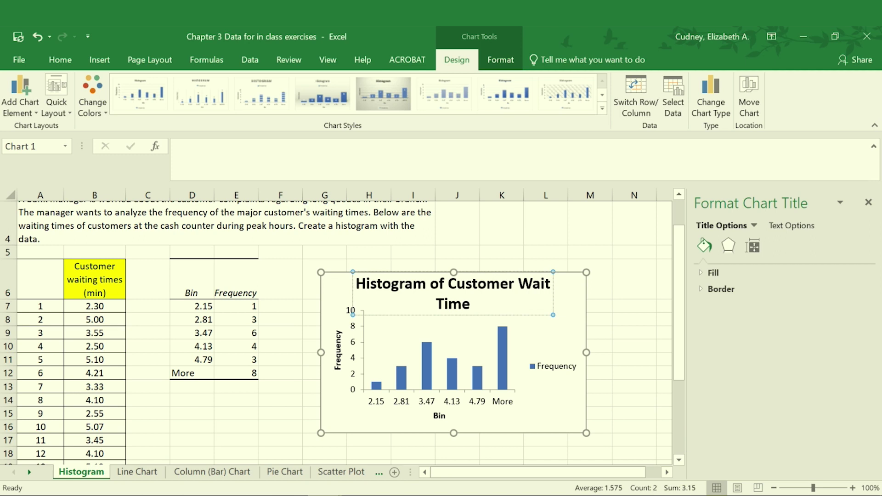
pyautogui.write('s')
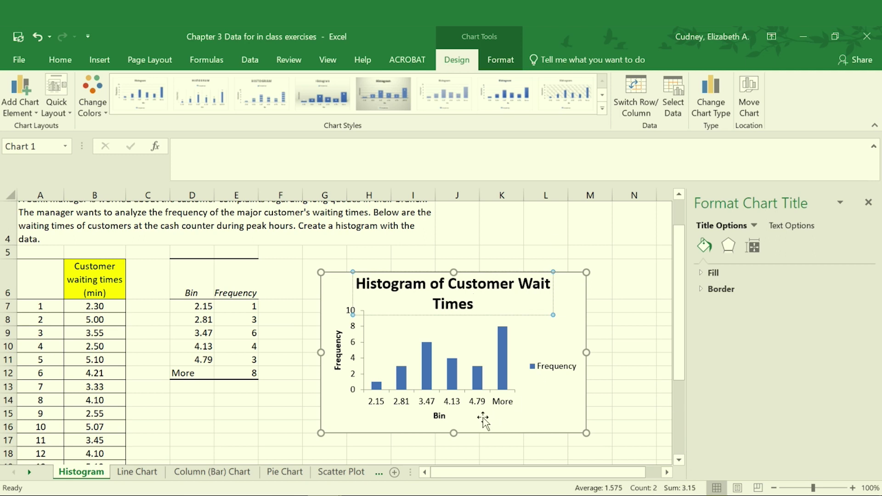
pyautogui.click(440, 418)
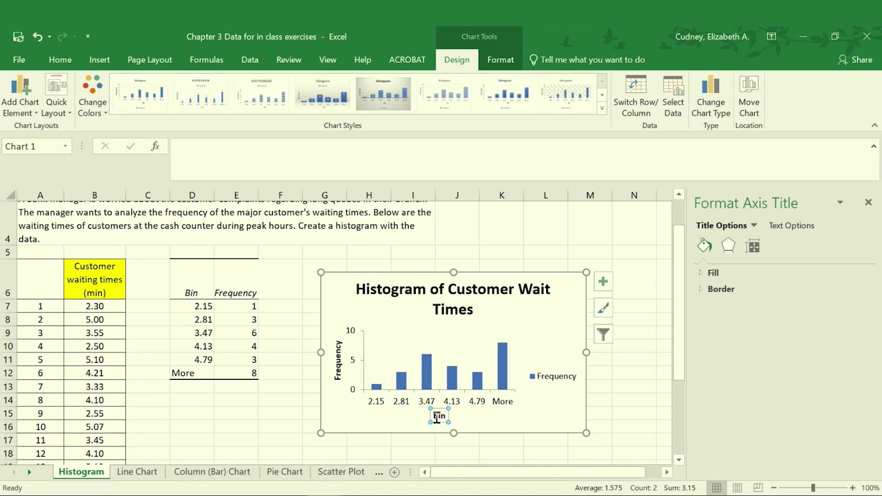
# Step: Replace the horizontal axis title 'Bin' with 'Waiting Time (minutes)'
pyautogui.click(445, 417)
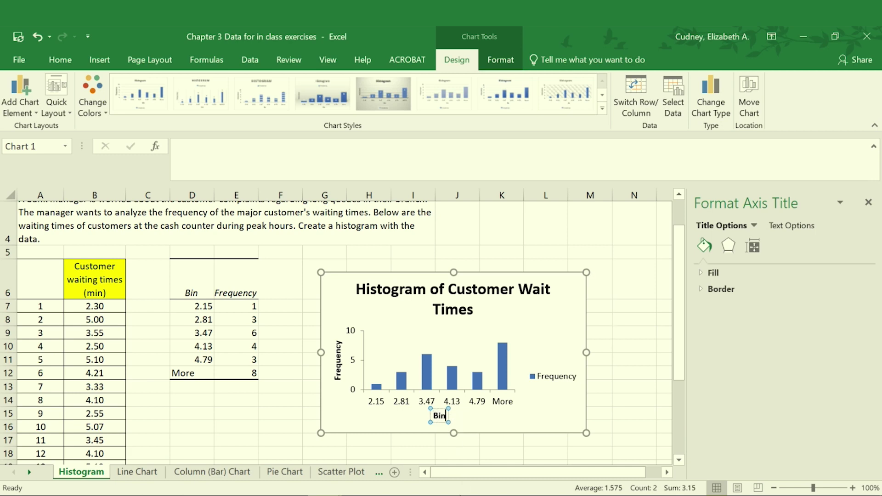
pyautogui.press('BackSpace')
pyautogui.press('BackSpace')
pyautogui.press('BackSpace')
pyautogui.write('Waiting')
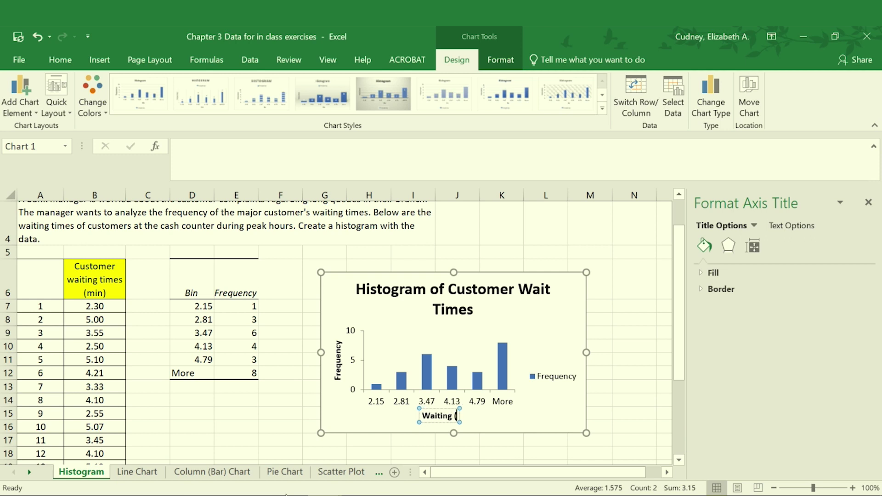
pyautogui.write(' Time (')
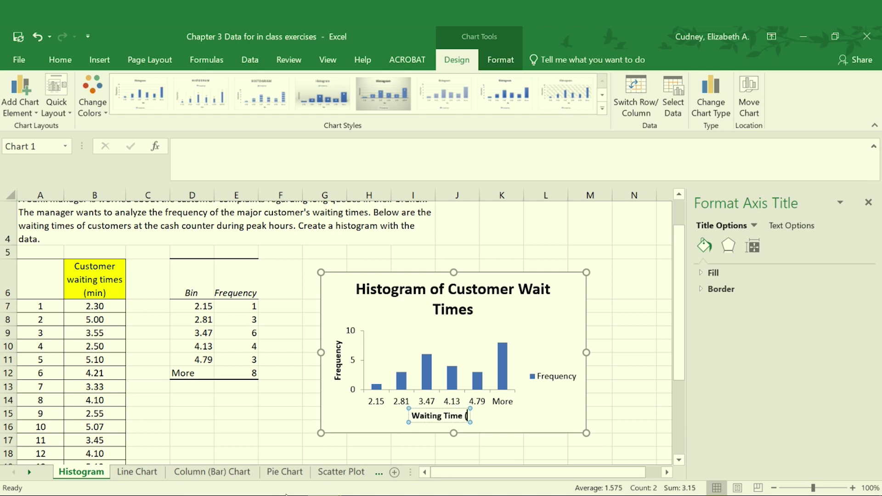
pyautogui.write('minutes)')
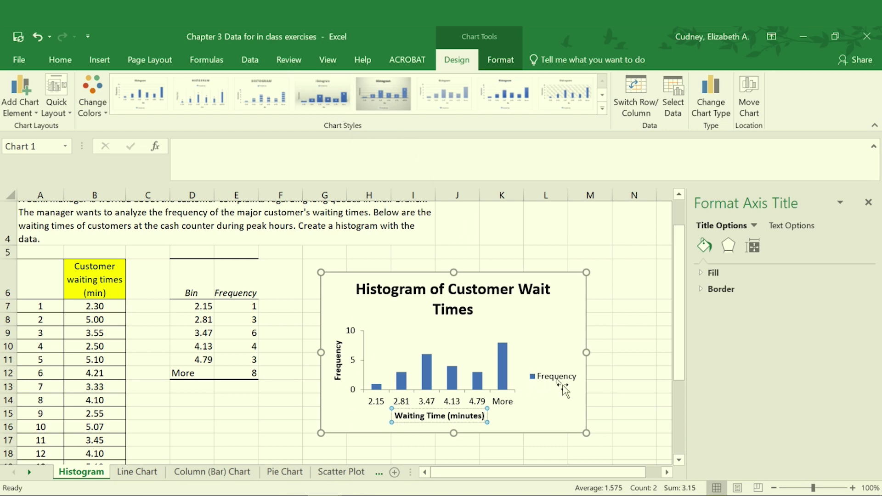
pyautogui.click(561, 405)
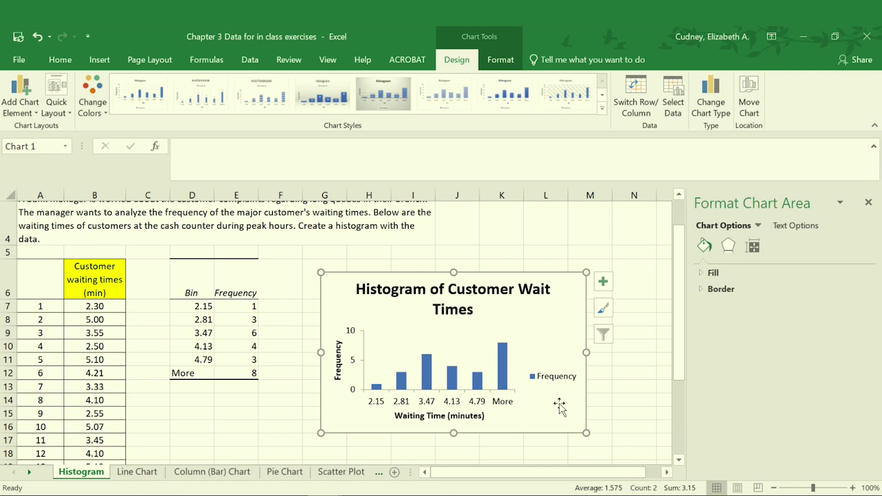
pyautogui.click(623, 383)
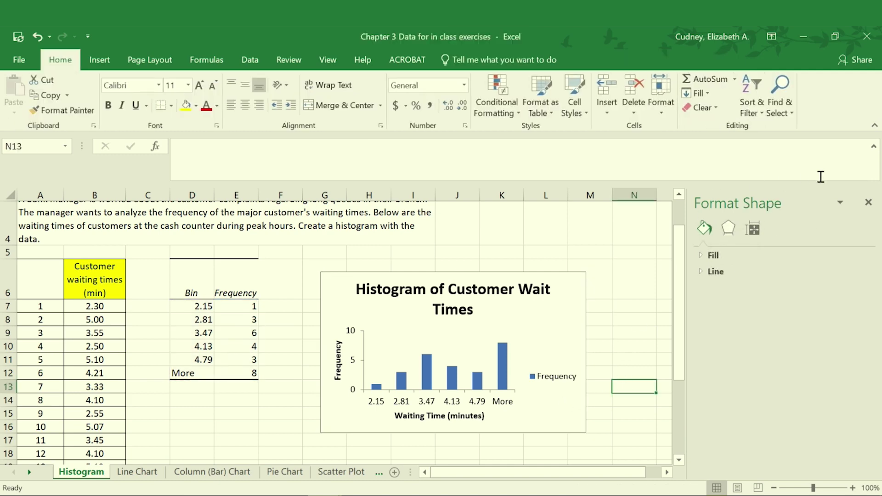
# Step: Close the Format Shape pane, select cell N6, and show the More bar's value of 8
pyautogui.click(868, 203)
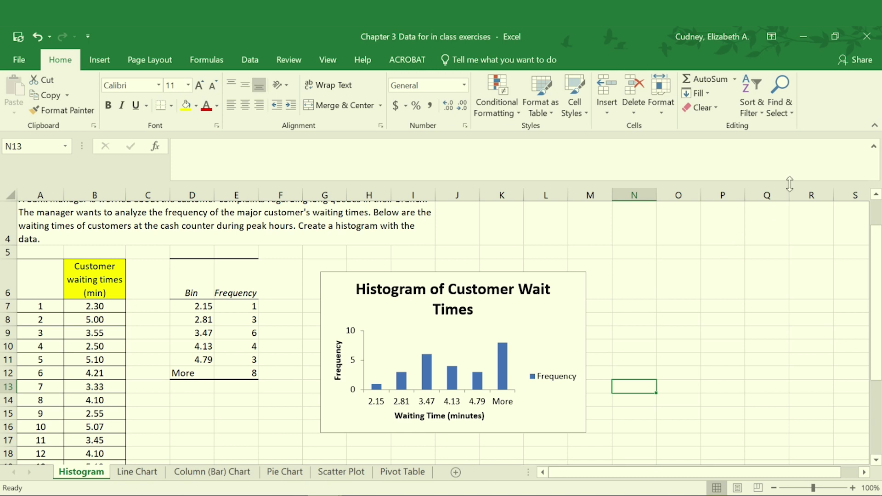
pyautogui.click(635, 279)
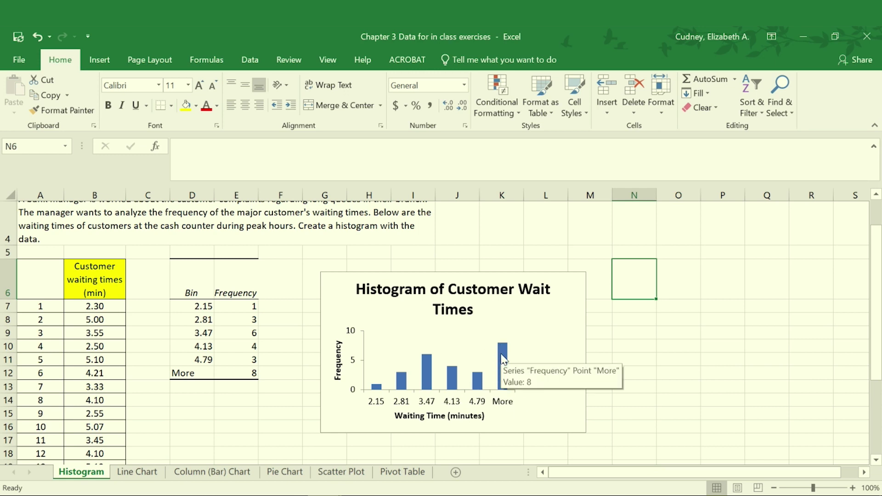
pyautogui.moveTo(504, 365)
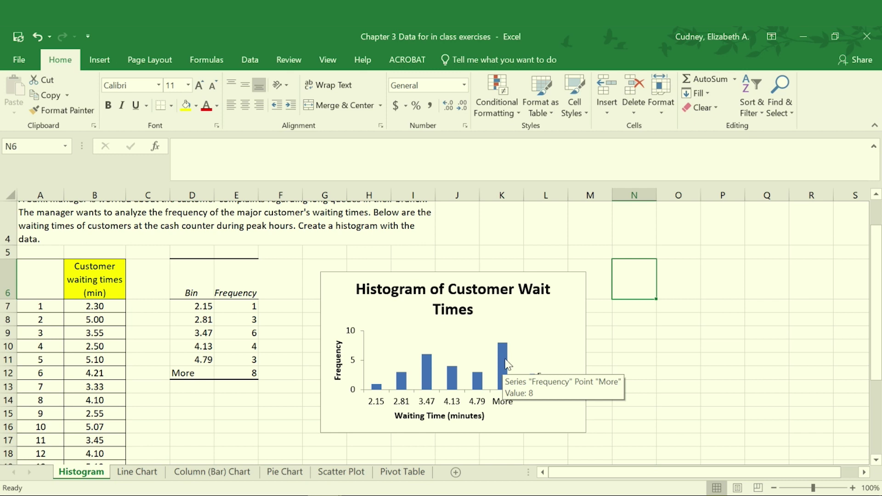